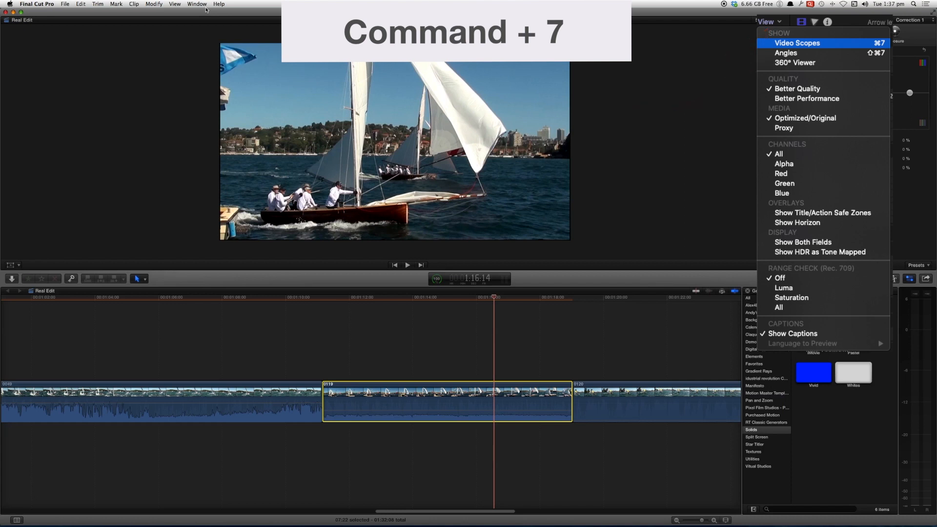
Show the video scopes and set the histogram to the RGB Overlay channels.
{"action": "key", "text": "super+7"}
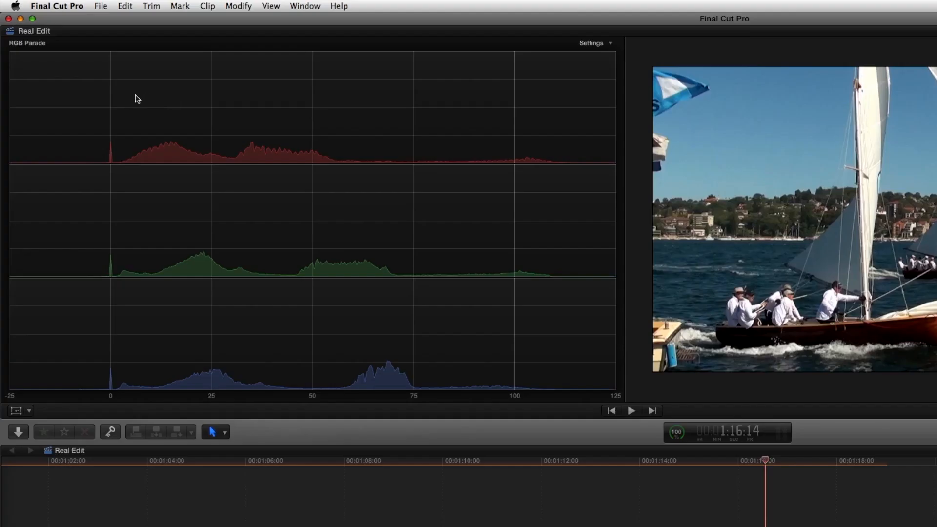
{"action": "left_click", "coordinate": [609, 44]}
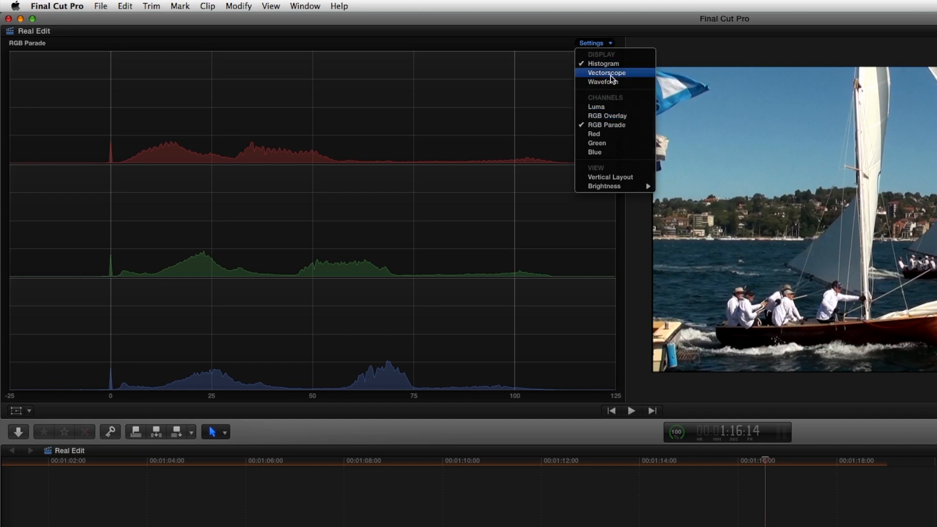
{"action": "left_click", "coordinate": [606, 109]}
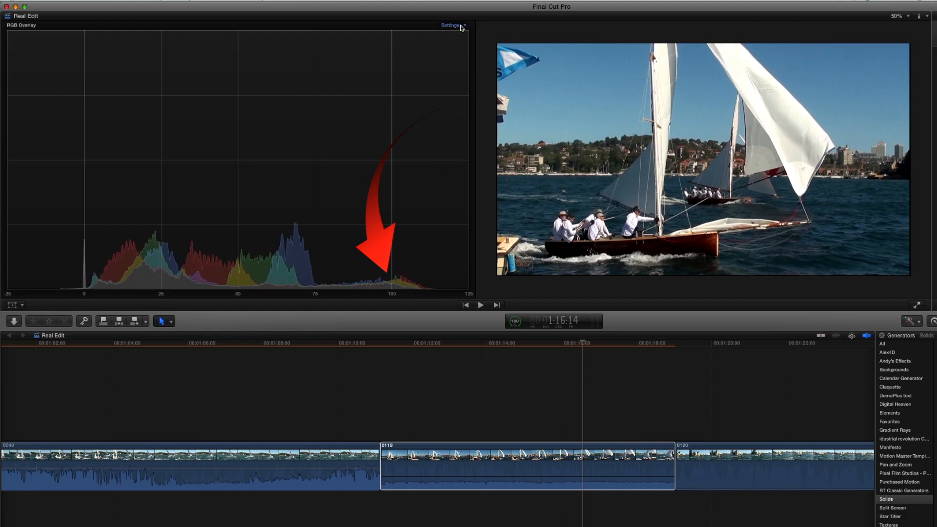
View the histogram's Red channel on its own and change the scope display to Waveform.
{"action": "left_click", "coordinate": [461, 25]}
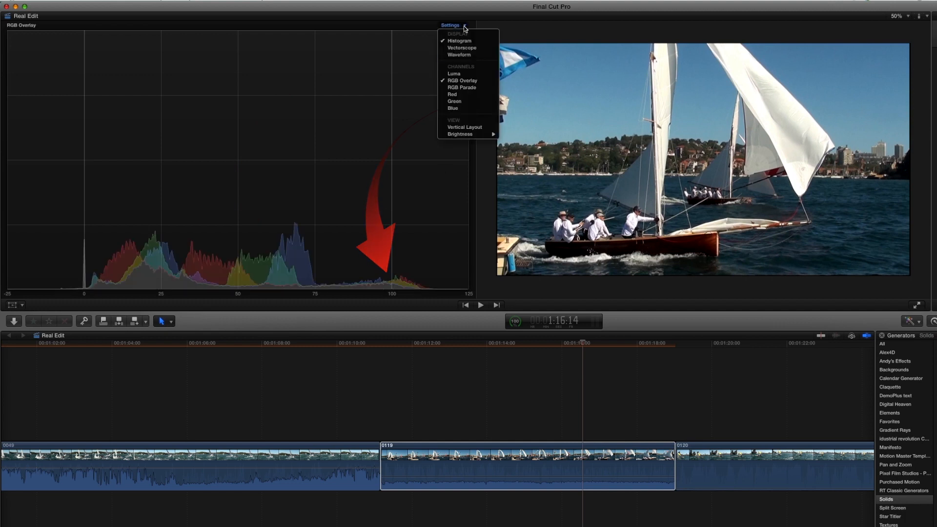
{"action": "left_click", "coordinate": [460, 90]}
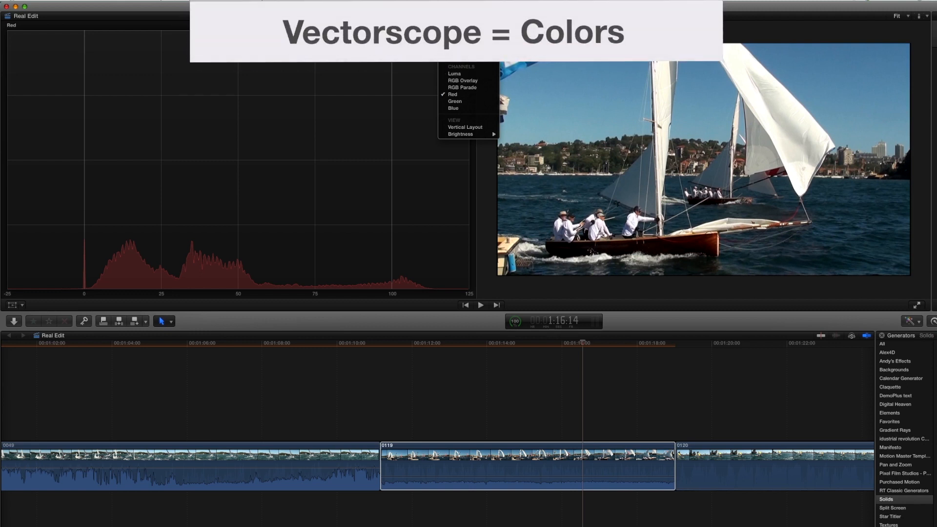
{"action": "left_click", "coordinate": [476, 57]}
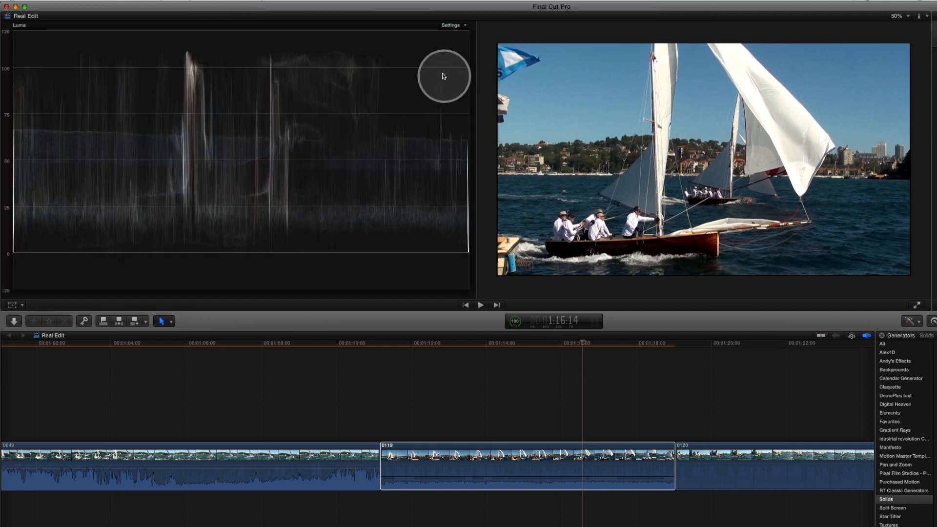
Select clip 0049 with the playhead at 1:09:19 and show its waveform as RGB Overlay.
{"action": "left_click_drag", "start_coordinate": [385, 350], "coordinate": [327, 348]}
{"action": "left_click", "coordinate": [303, 459]}
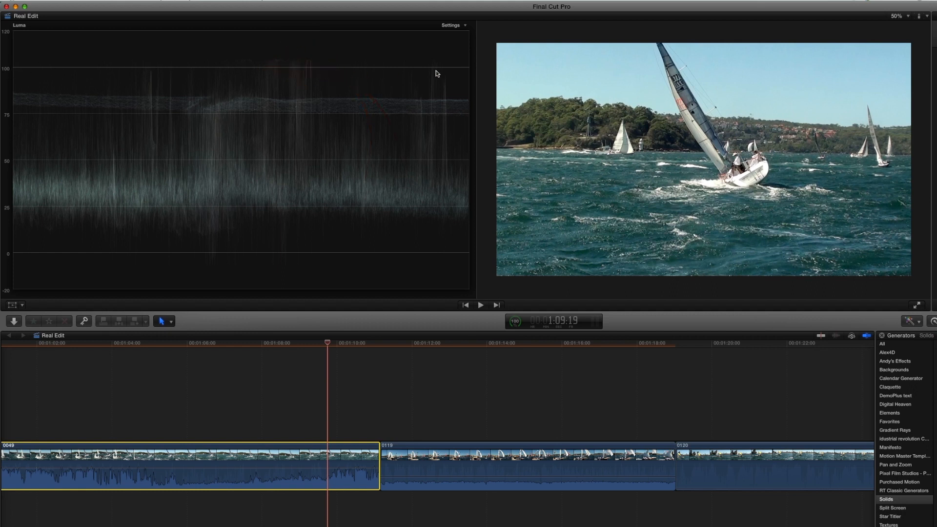
{"action": "left_click", "coordinate": [464, 26]}
{"action": "left_click", "coordinate": [475, 82]}
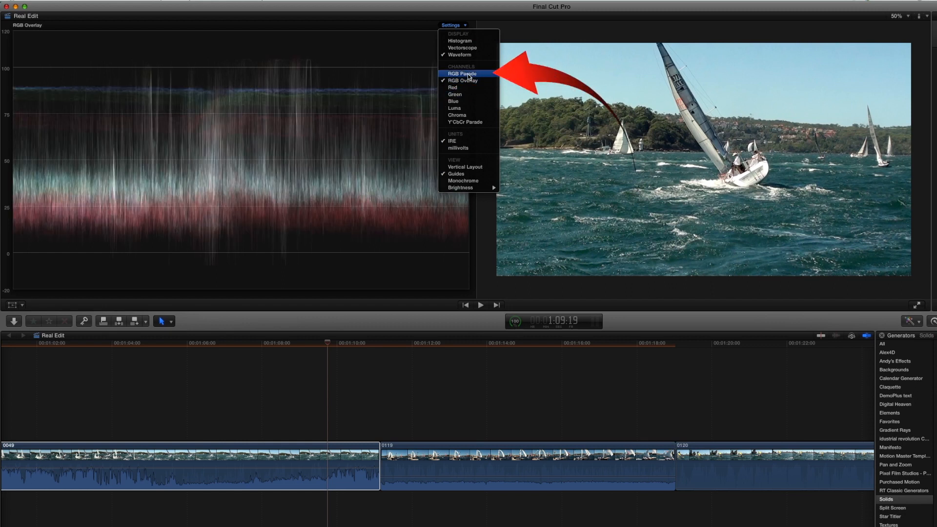
View clip 0049's waveform as RGB Parade and return the channels to Luma.
{"action": "left_click", "coordinate": [468, 73]}
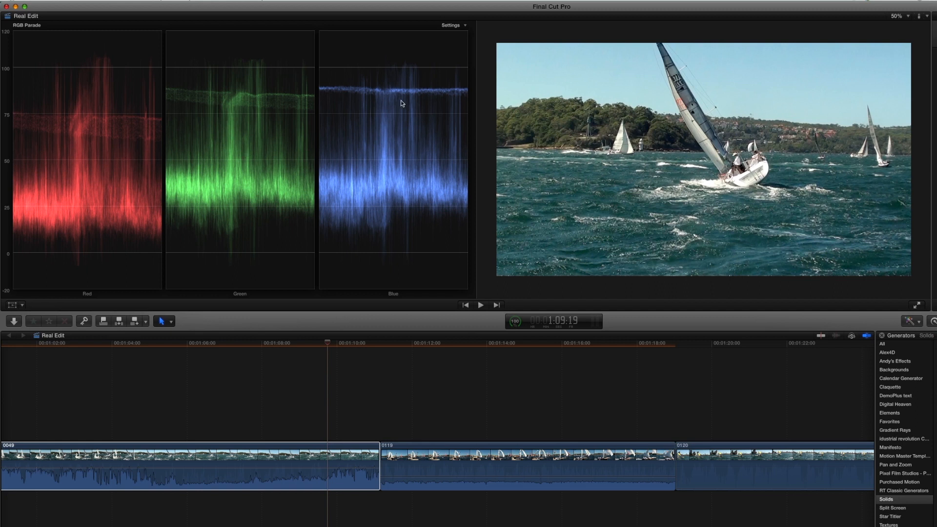
{"action": "left_click", "coordinate": [463, 25]}
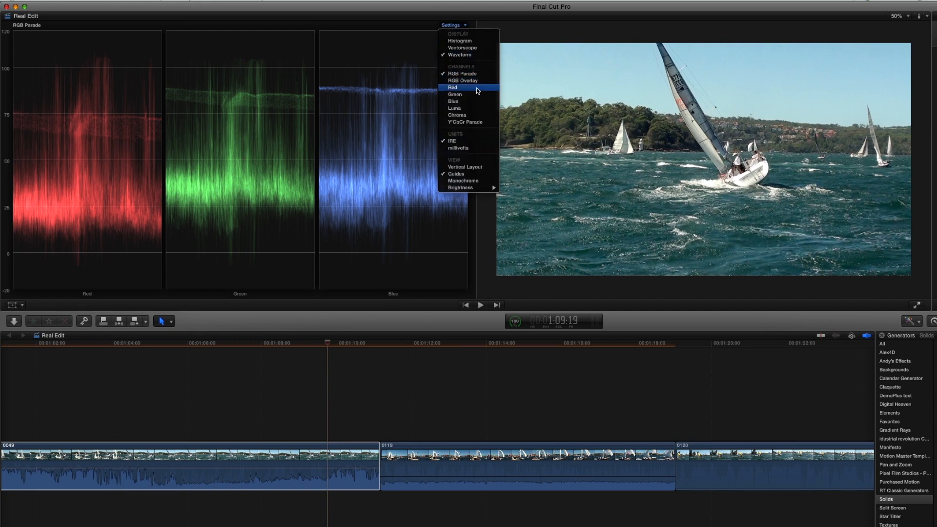
{"action": "left_click", "coordinate": [476, 108]}
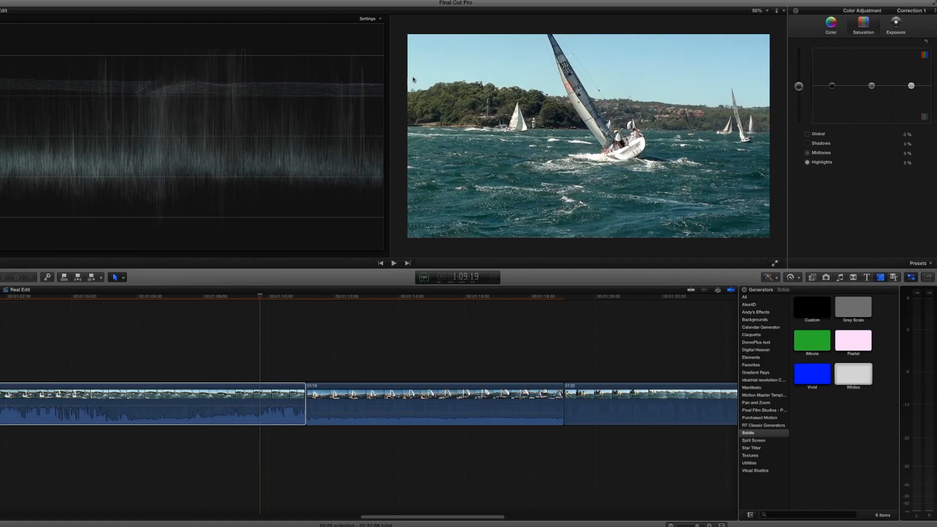
Lower clip 0049's exposure highlights to -10% and midtones to -2% in the color correction.
{"action": "left_click", "coordinate": [896, 24]}
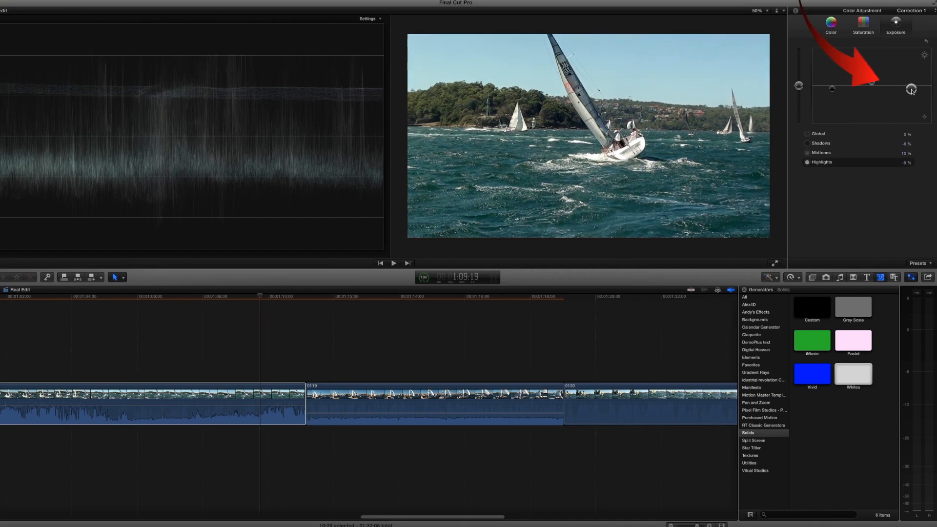
{"action": "left_click_drag", "start_coordinate": [912, 92], "coordinate": [912, 91]}
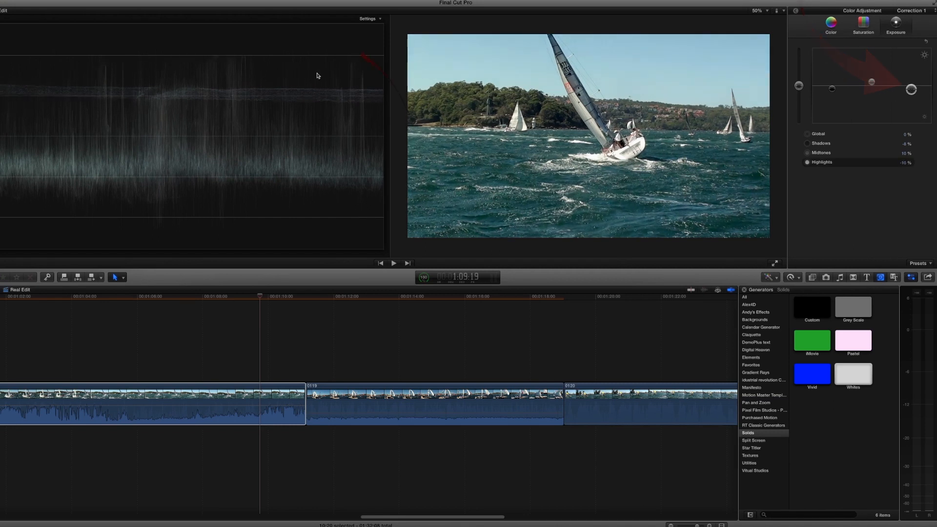
{"action": "left_click", "coordinate": [872, 82]}
{"action": "left_click_drag", "start_coordinate": [873, 83], "coordinate": [873, 87]}
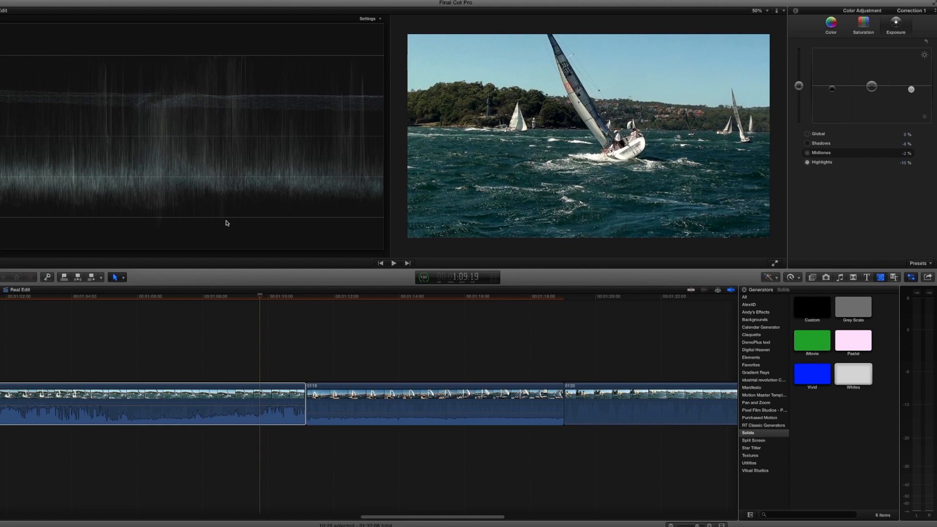
Raise clip 0049's exposure shadows to -4% and lower its midtones to -6%.
{"action": "left_click", "coordinate": [832, 88]}
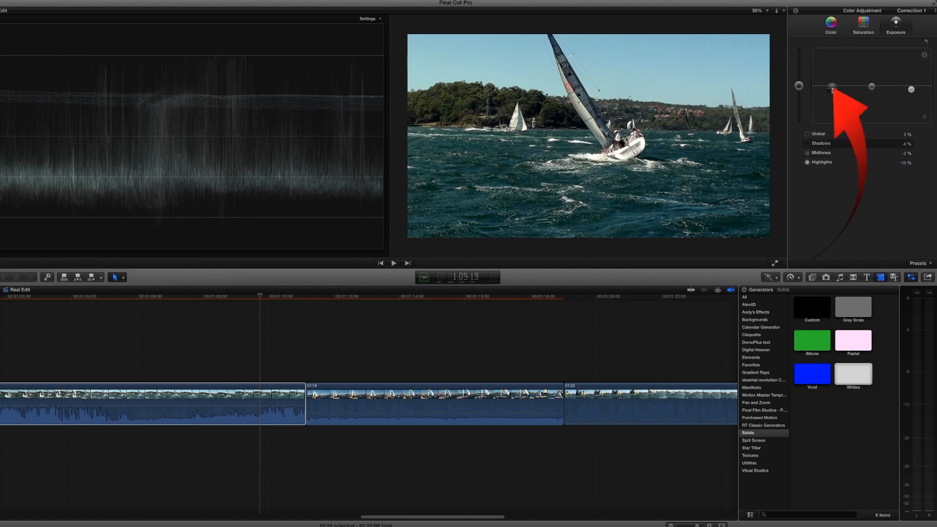
{"action": "left_click_drag", "start_coordinate": [833, 89], "coordinate": [833, 89]}
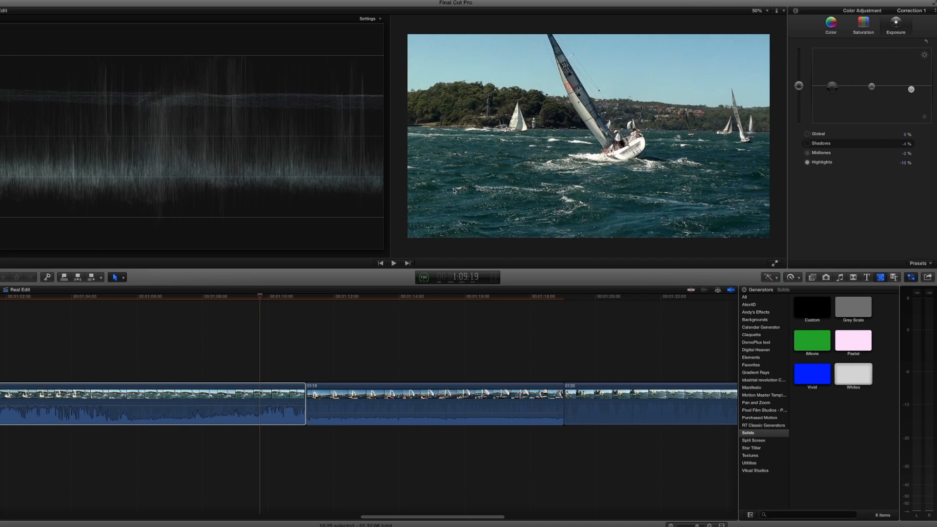
{"action": "mouse_move", "coordinate": [872, 87]}
{"action": "left_mouse_down"}
{"action": "mouse_move", "coordinate": [873, 78]}
{"action": "mouse_move", "coordinate": [875, 91]}
{"action": "left_mouse_up"}
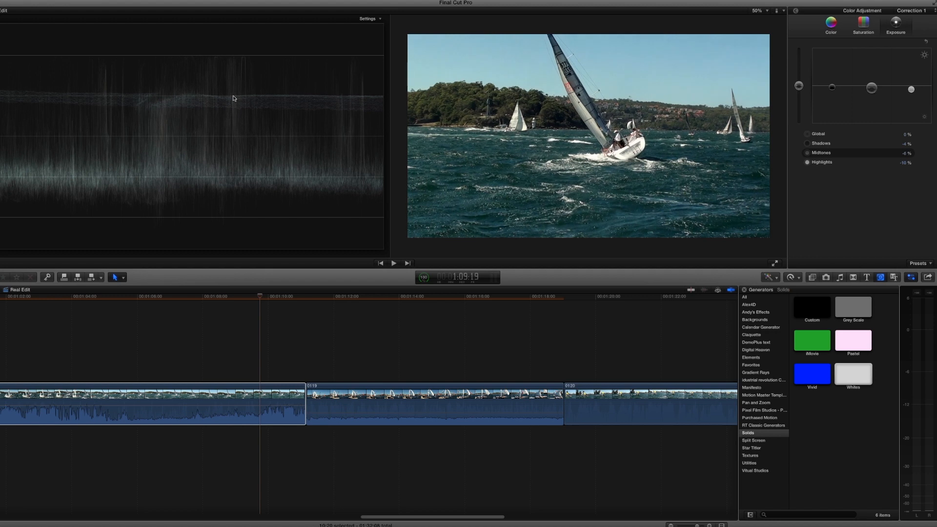
Switch the waveform to RGB Parade and balance clip 0049's color with Global at 100° and -1%, and highlights and midtones at 0%.
{"action": "left_click", "coordinate": [377, 20]}
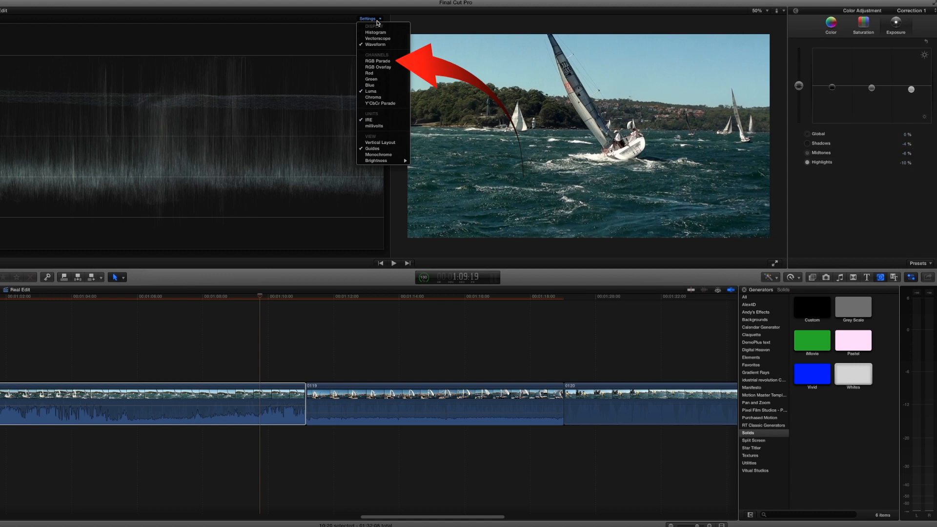
{"action": "left_click", "coordinate": [380, 61]}
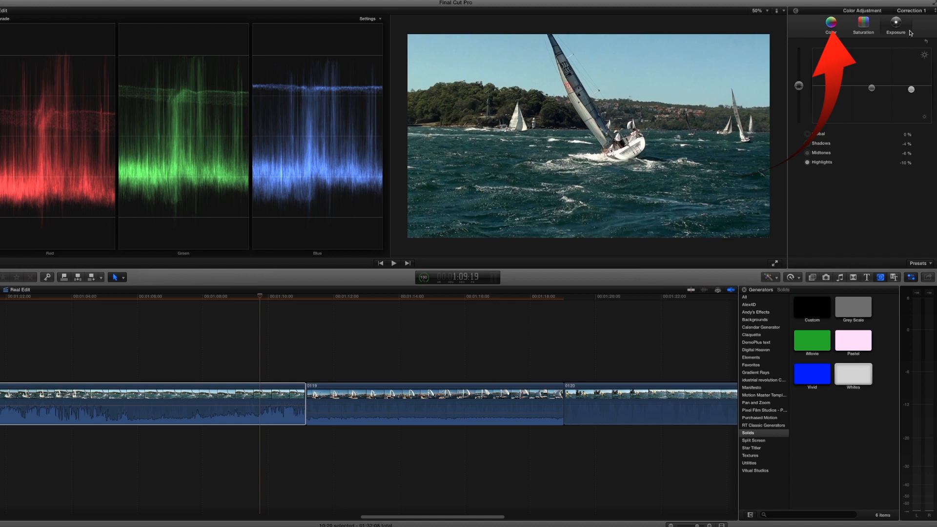
{"action": "left_click", "coordinate": [832, 25]}
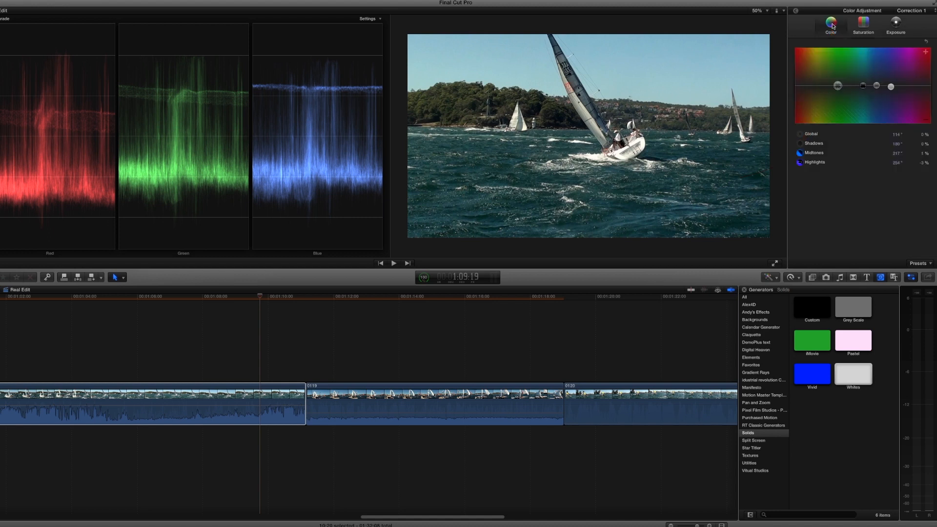
{"action": "left_click", "coordinate": [890, 87]}
{"action": "mouse_move", "coordinate": [892, 90]}
{"action": "left_mouse_down"}
{"action": "mouse_move", "coordinate": [902, 94]}
{"action": "mouse_move", "coordinate": [906, 83]}
{"action": "mouse_move", "coordinate": [906, 92]}
{"action": "left_mouse_up"}
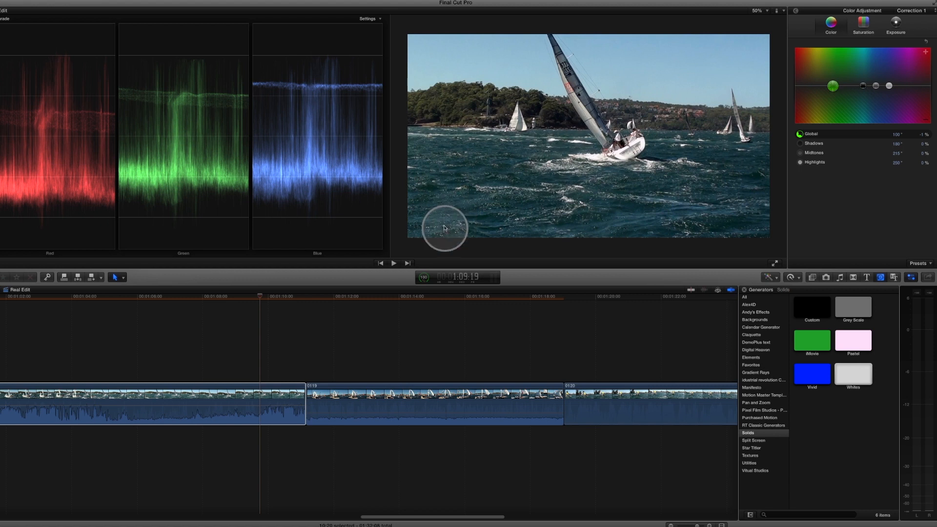
Copy clip 0049 and paste its effects onto clip 0119.
{"action": "left_click", "coordinate": [268, 298]}
{"action": "key", "text": "super+c"}
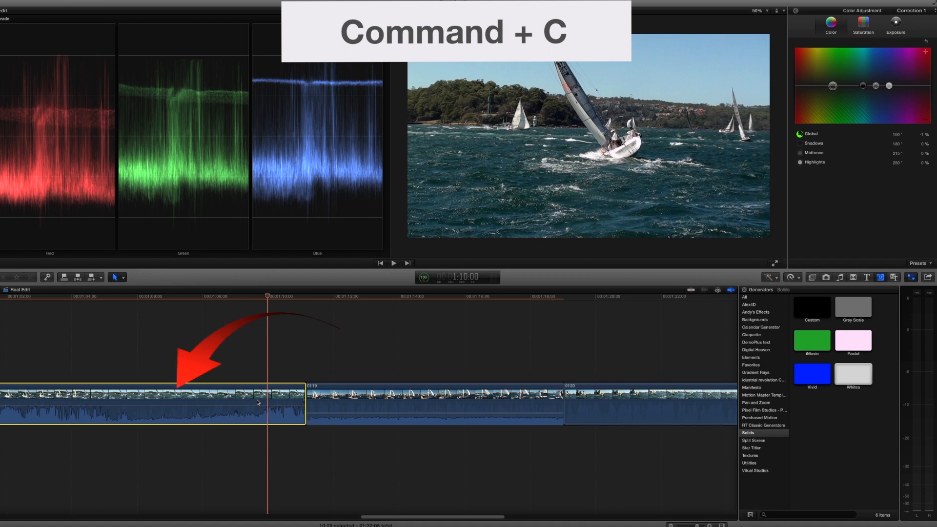
{"action": "left_click", "coordinate": [418, 396]}
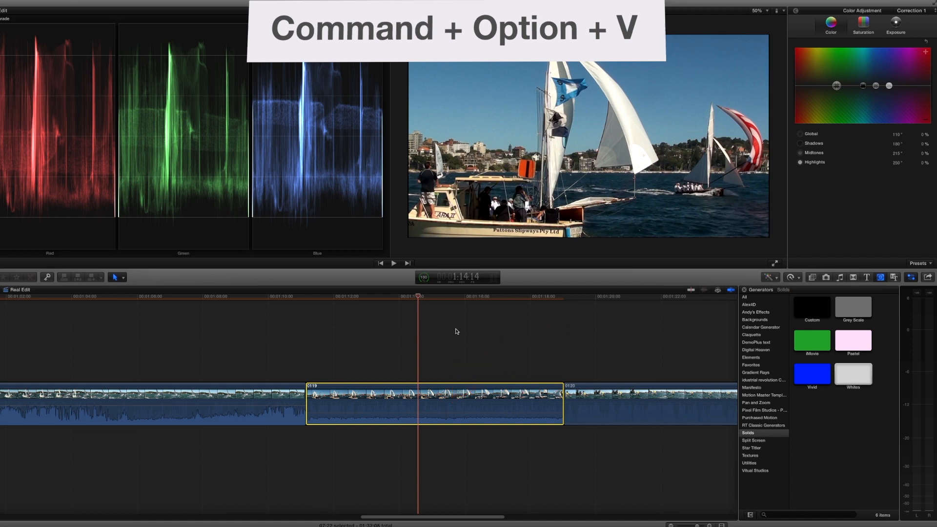
{"action": "key", "text": "super+alt+v"}
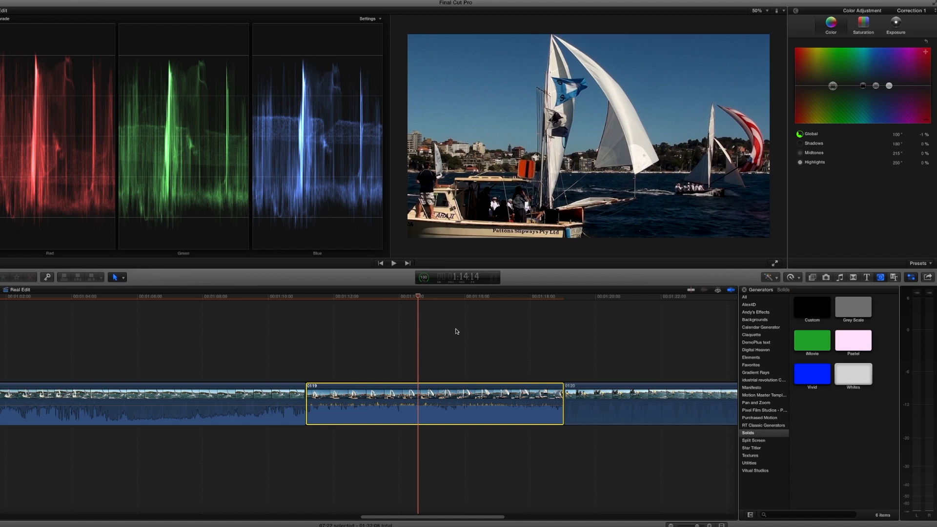
Undo the pasted effects and paste only the Color attribute from clip 0049 onto clip 0119.
{"action": "left_click", "coordinate": [456, 332]}
{"action": "key", "text": "Up"}
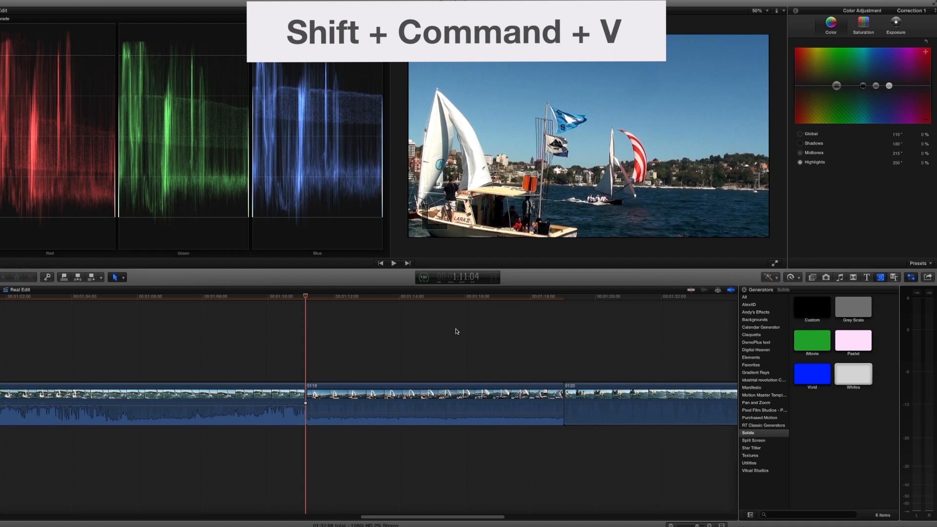
{"action": "key", "text": "shift+super+v"}
{"action": "left_click", "coordinate": [383, 156]}
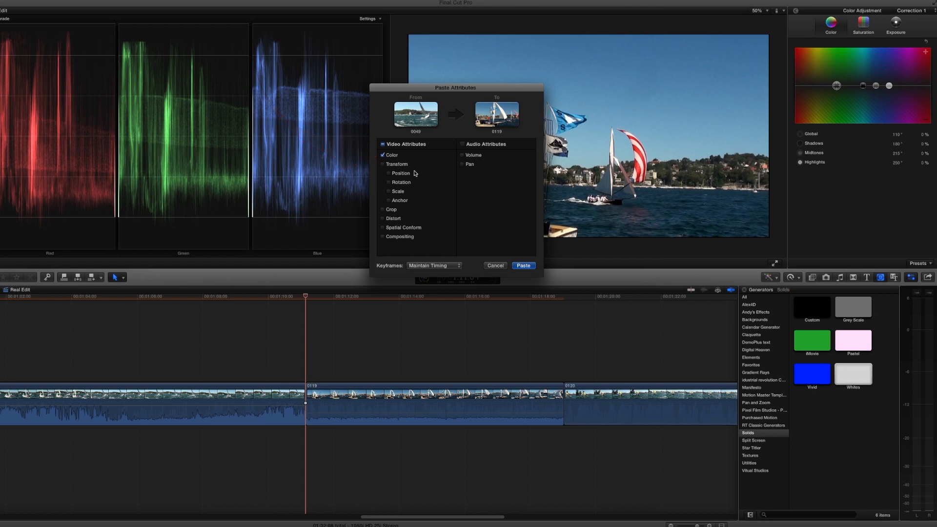
{"action": "left_click", "coordinate": [528, 266]}
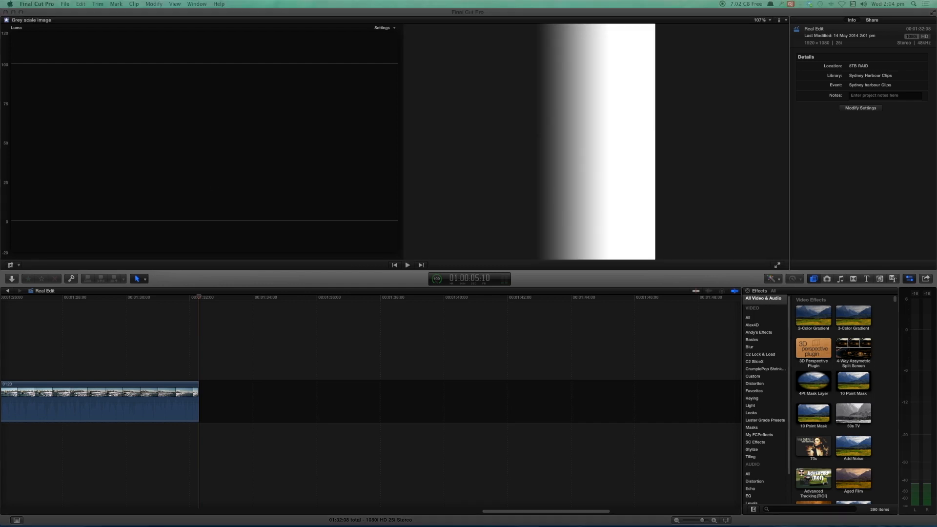
Append the Grey scale image after the last clip, select it at 1:33:19 and show its waveform as RGB Parade.
{"action": "left_click", "coordinate": [300, 298]}
{"action": "left_click_drag", "start_coordinate": [306, 306], "coordinate": [327, 305]}
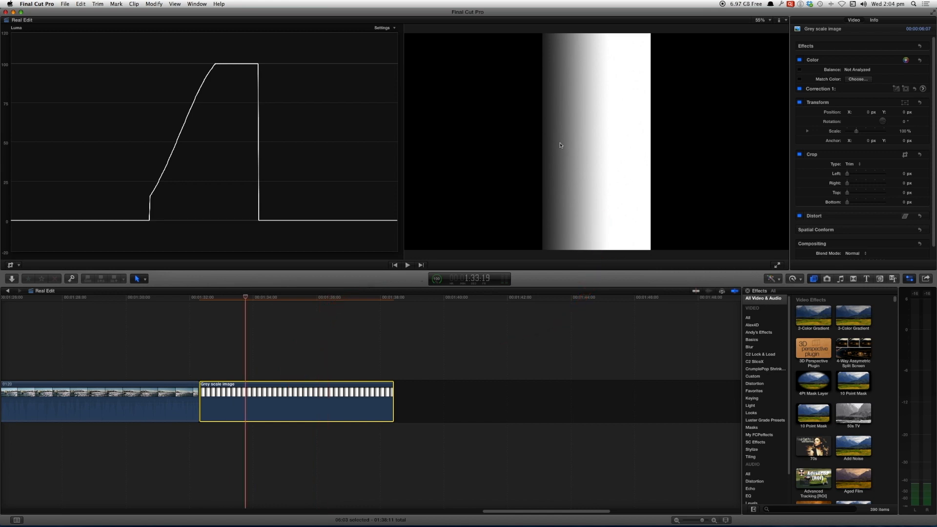
{"action": "left_click", "coordinate": [388, 29]}
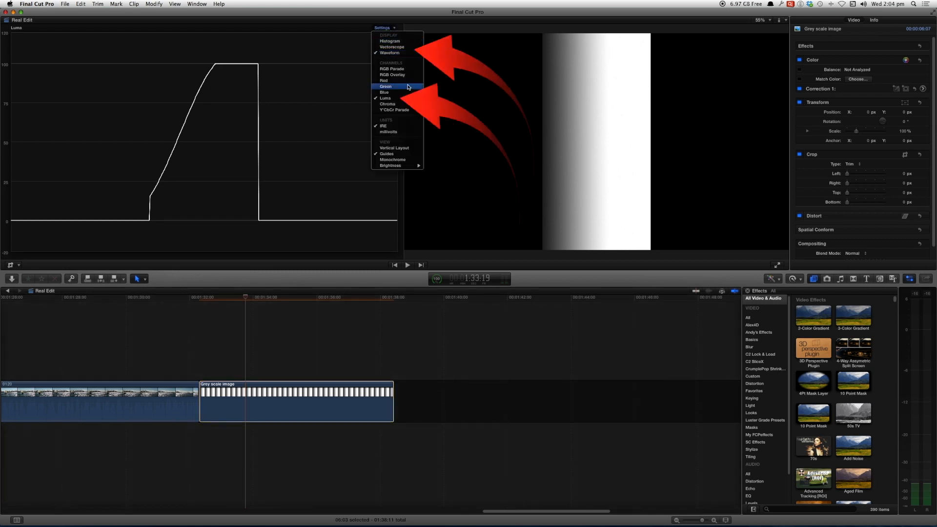
{"action": "left_click", "coordinate": [69, 127]}
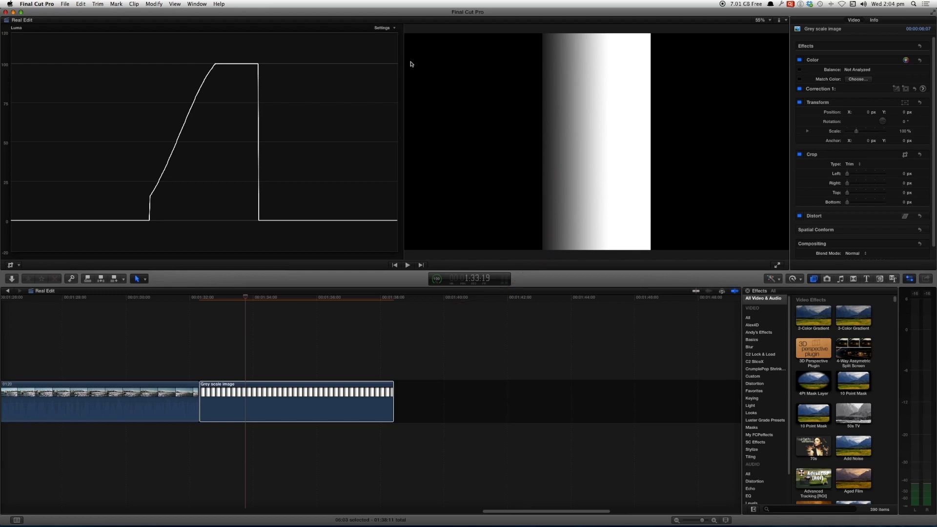
{"action": "left_click", "coordinate": [394, 28]}
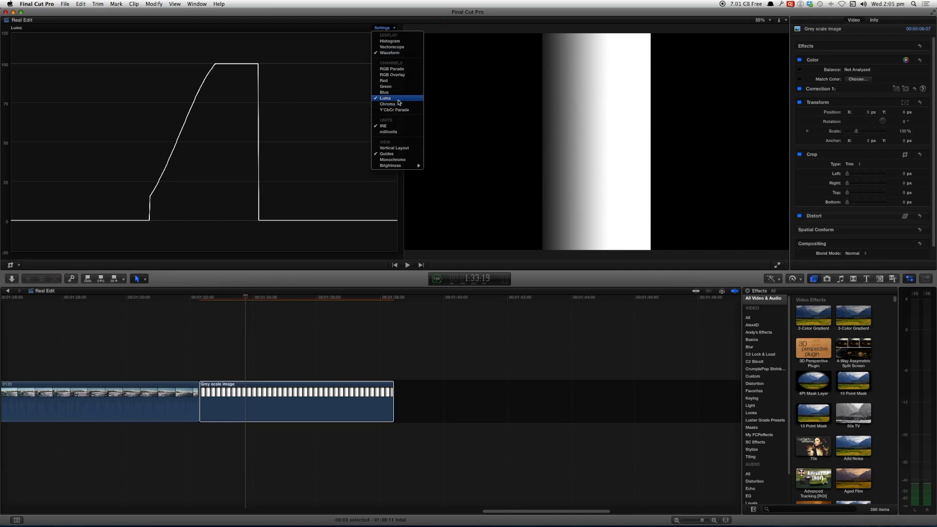
{"action": "left_click", "coordinate": [401, 70]}
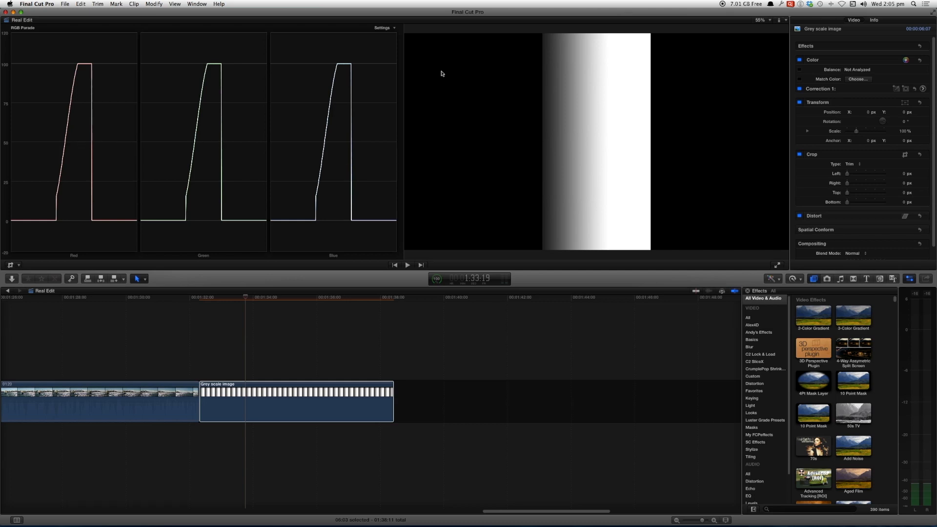
View the grey scale image in the Vectorscope and return to the Waveform display.
{"action": "left_click", "coordinate": [382, 28]}
{"action": "left_click", "coordinate": [391, 48]}
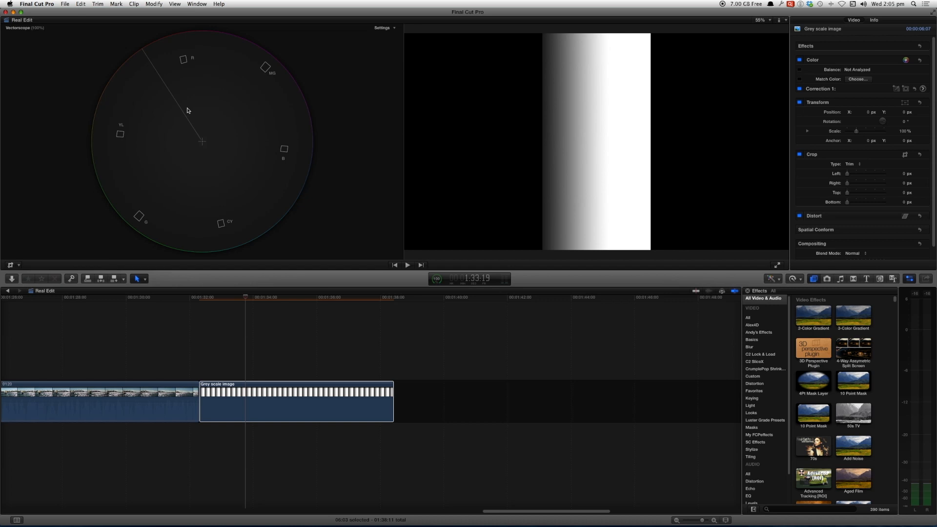
{"action": "left_click", "coordinate": [382, 28]}
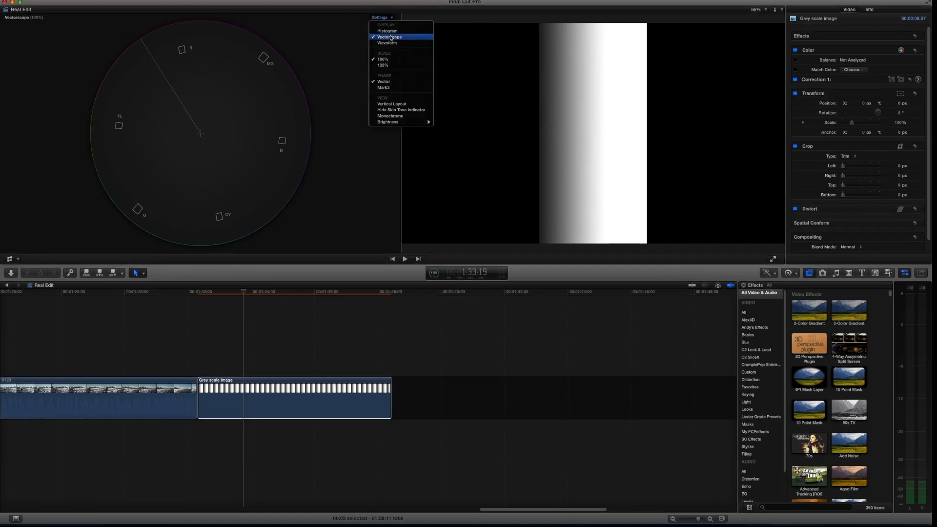
{"action": "left_click", "coordinate": [390, 43]}
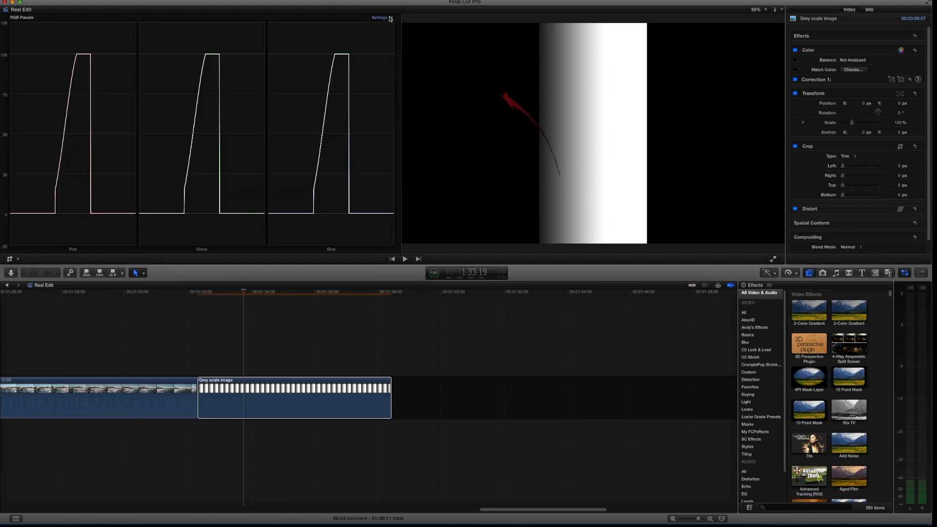
Show the waveform's Luma channel and place the playhead at 1:21:13 within clip 0120.
{"action": "left_click", "coordinate": [382, 17]}
{"action": "left_click", "coordinate": [392, 93]}
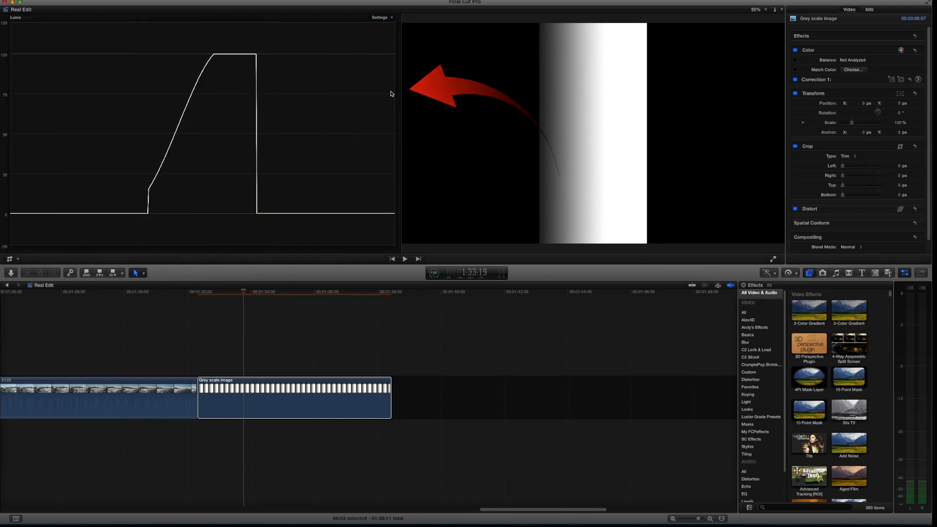
{"action": "left_click", "coordinate": [95, 292]}
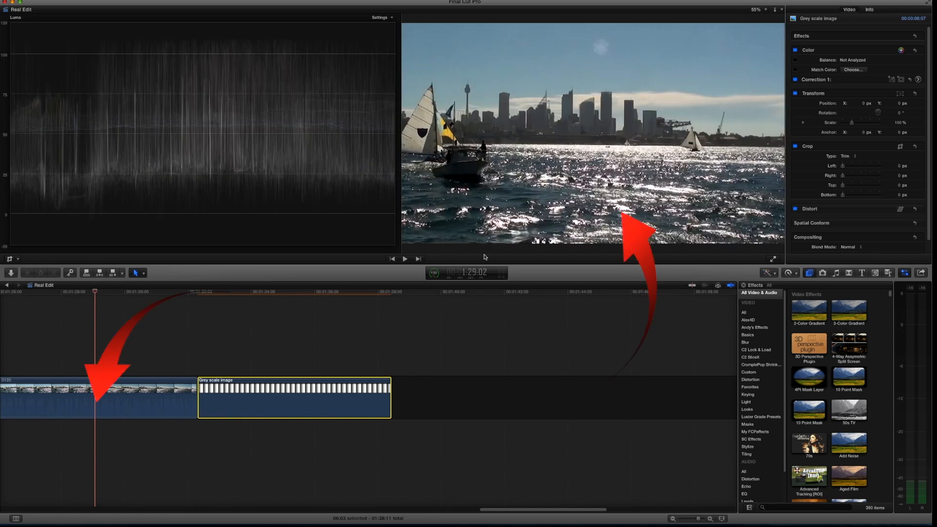
{"action": "scroll", "coordinate": [122, 332], "scroll_direction": "left", "scroll_amount": 10}
{"action": "left_click", "coordinate": [122, 292]}
{"action": "left_click_drag", "start_coordinate": [127, 295], "coordinate": [174, 297]}
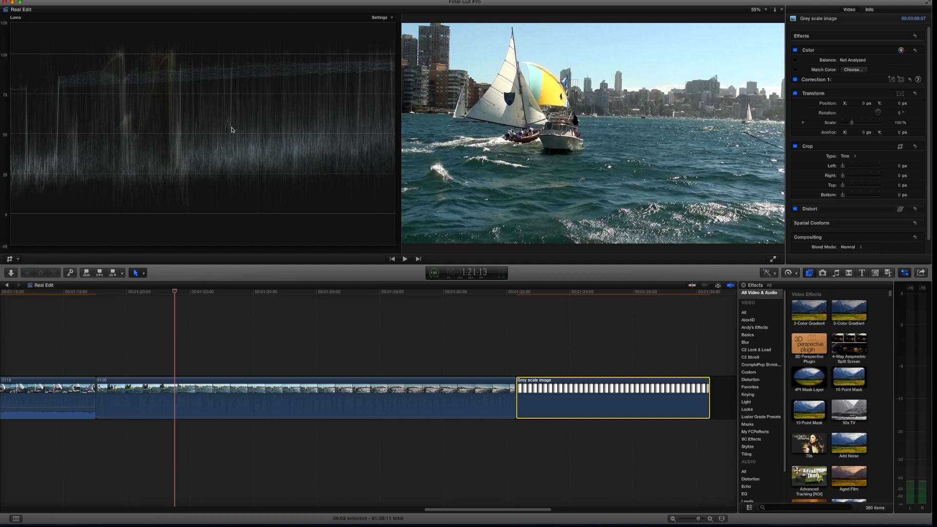
Open the Exposure controls of Color Correction 1.
{"action": "left_click", "coordinate": [918, 80]}
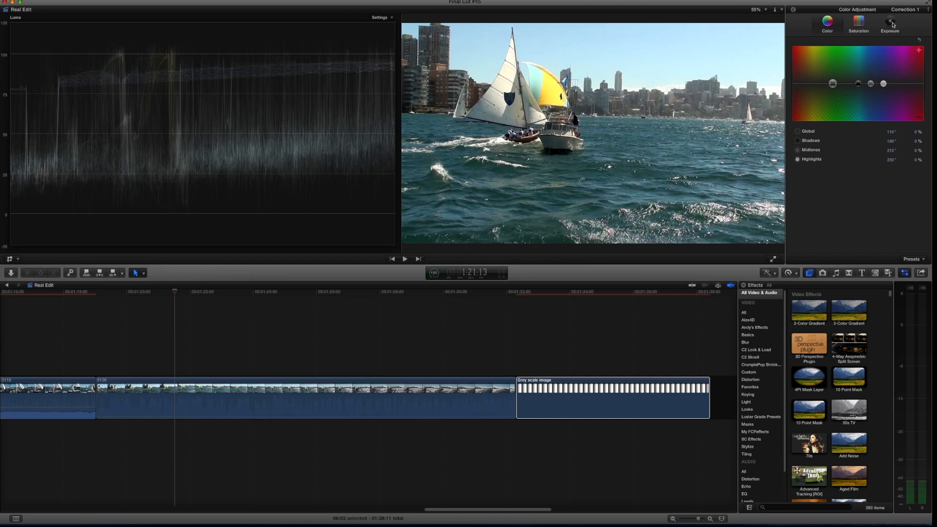
{"action": "left_click", "coordinate": [891, 23]}
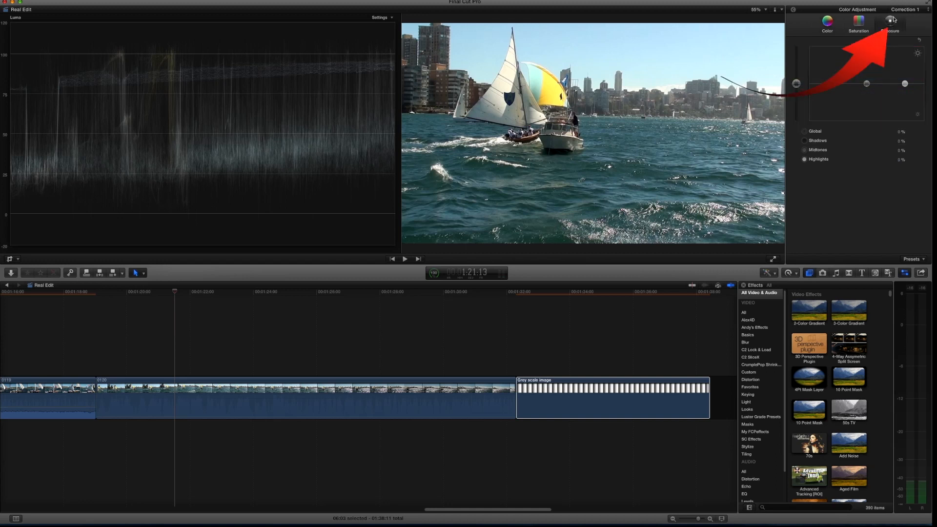
Try lowering the shadows and adjusting the highlights exposure of clip 0120 against the Luma waveform.
{"action": "left_click_drag", "start_coordinate": [829, 84], "coordinate": [830, 91]}
{"action": "left_click_drag", "start_coordinate": [830, 89], "coordinate": [830, 88]}
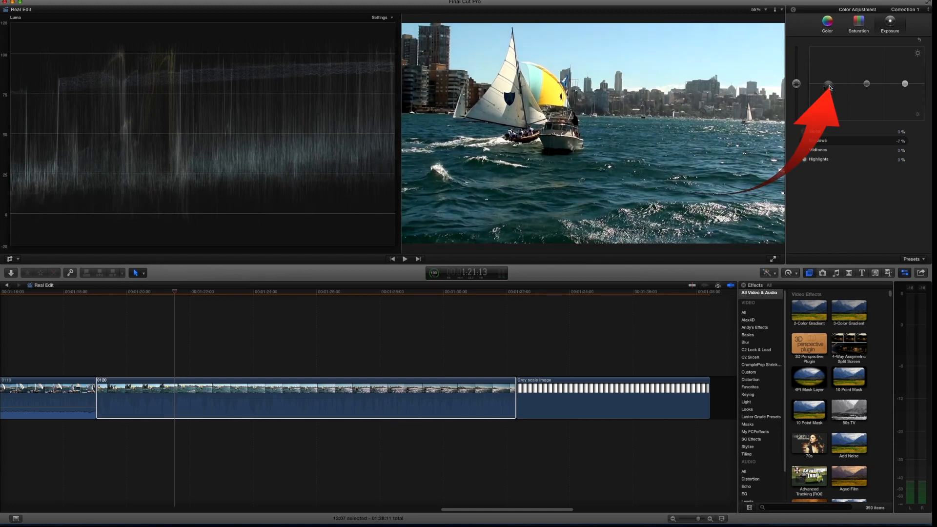
{"action": "left_click_drag", "start_coordinate": [904, 86], "coordinate": [904, 86]}
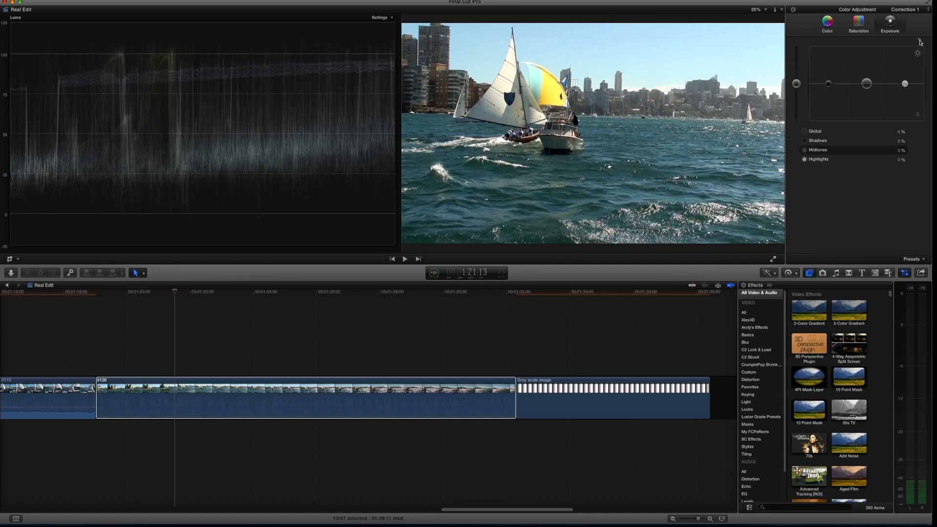
Show the Histogram and set the shadows exposure of clip 0120 to -6%.
{"action": "left_click", "coordinate": [391, 18]}
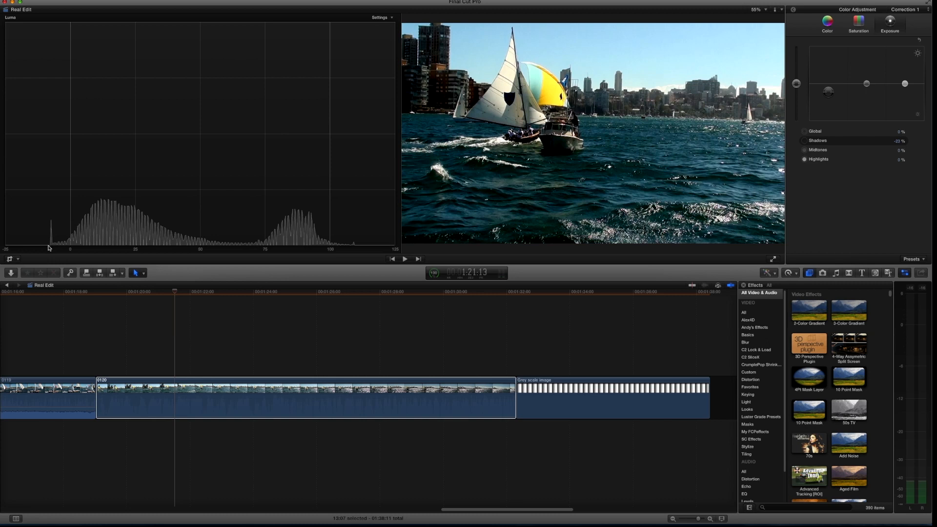
{"action": "left_click_drag", "start_coordinate": [832, 96], "coordinate": [833, 89]}
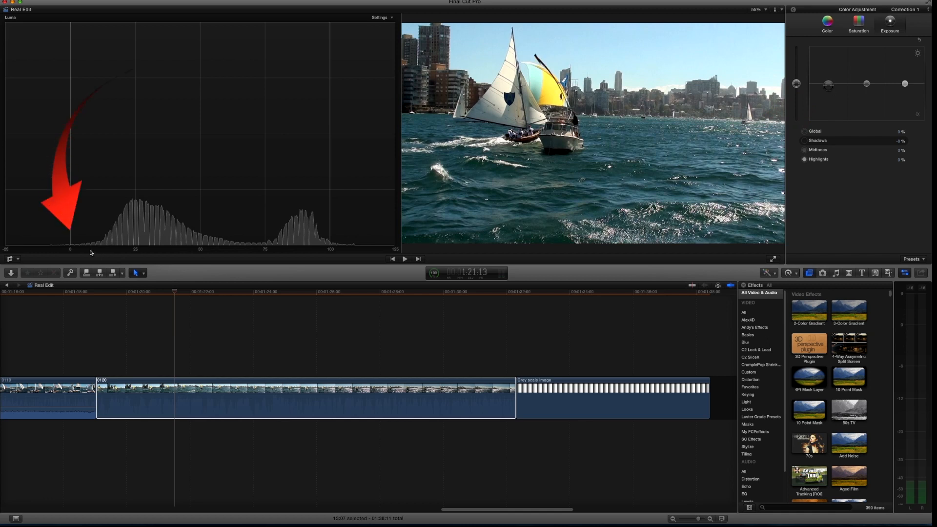
Return to the Luma Waveform and set clip 0120's exposure to -4% for highlights and 3% for midtones.
{"action": "left_click", "coordinate": [380, 18]}
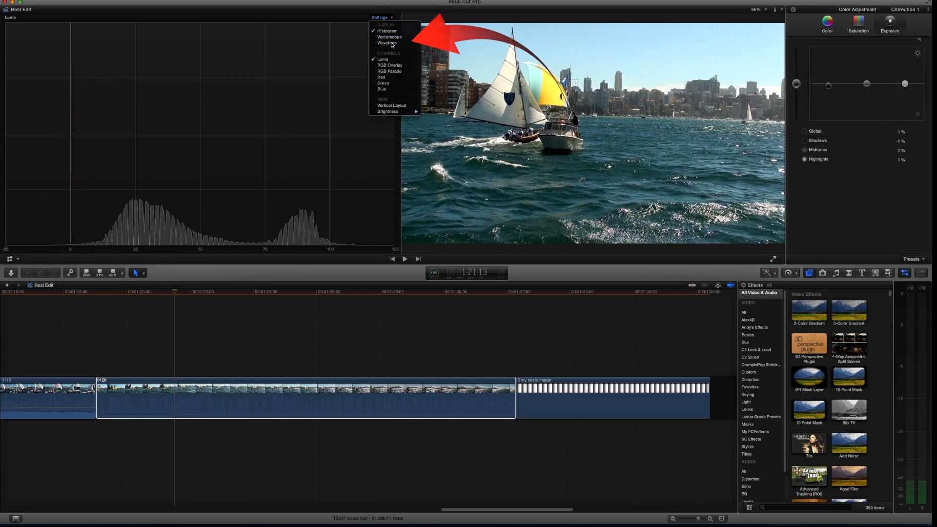
{"action": "left_click", "coordinate": [392, 45]}
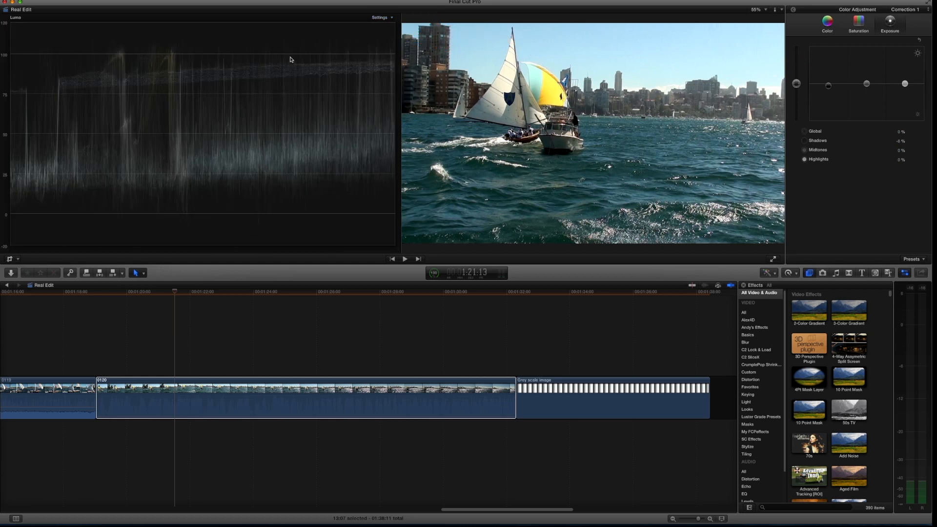
{"action": "left_click", "coordinate": [380, 18]}
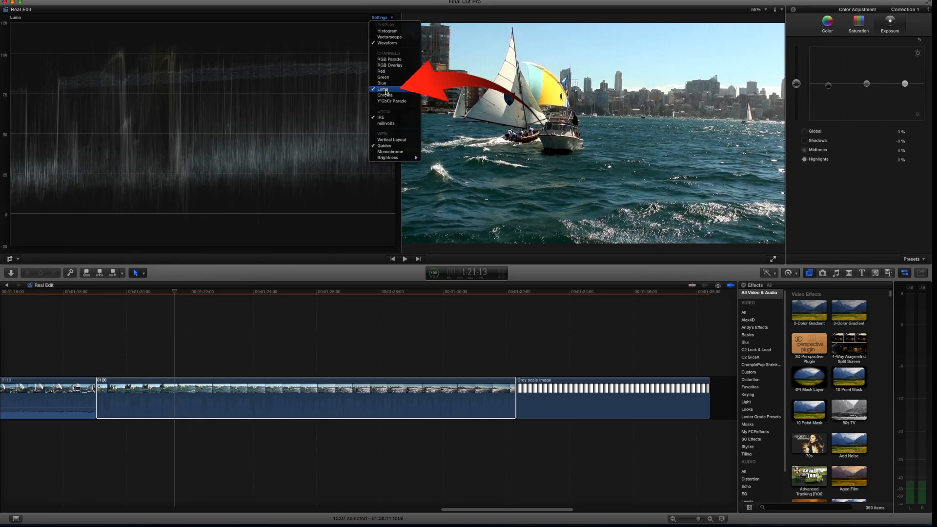
{"action": "left_click", "coordinate": [243, 66]}
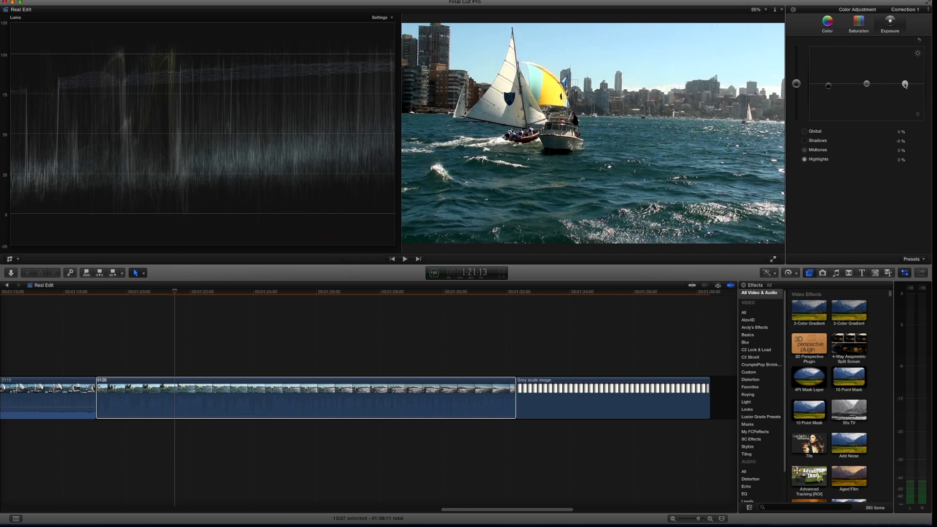
{"action": "left_click_drag", "start_coordinate": [905, 85], "coordinate": [905, 87]}
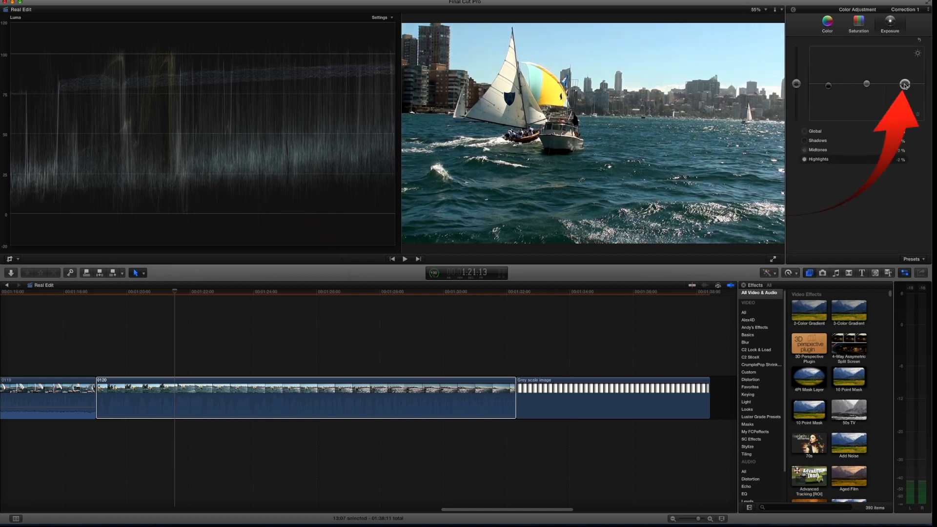
{"action": "left_click_drag", "start_coordinate": [867, 85], "coordinate": [867, 84]}
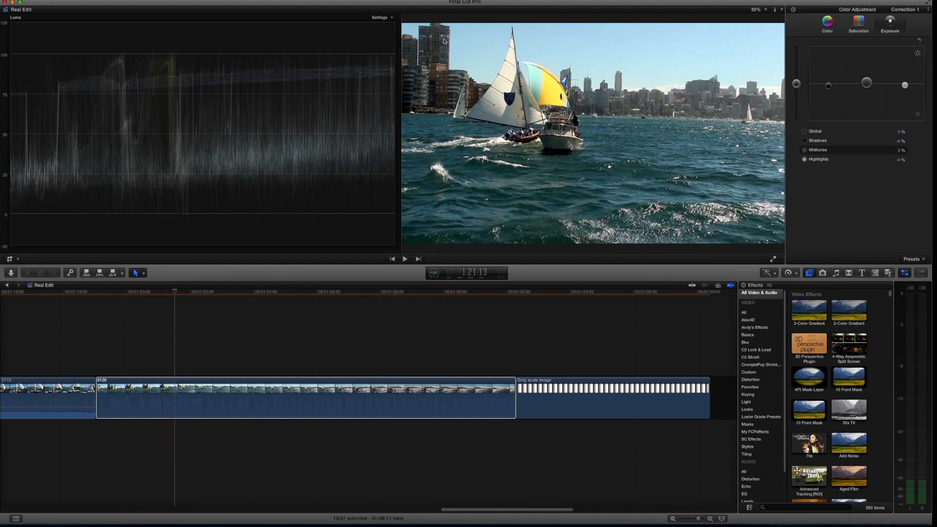
Examine the color distribution of clip 0120 in the Vectorscope.
{"action": "left_click", "coordinate": [380, 17]}
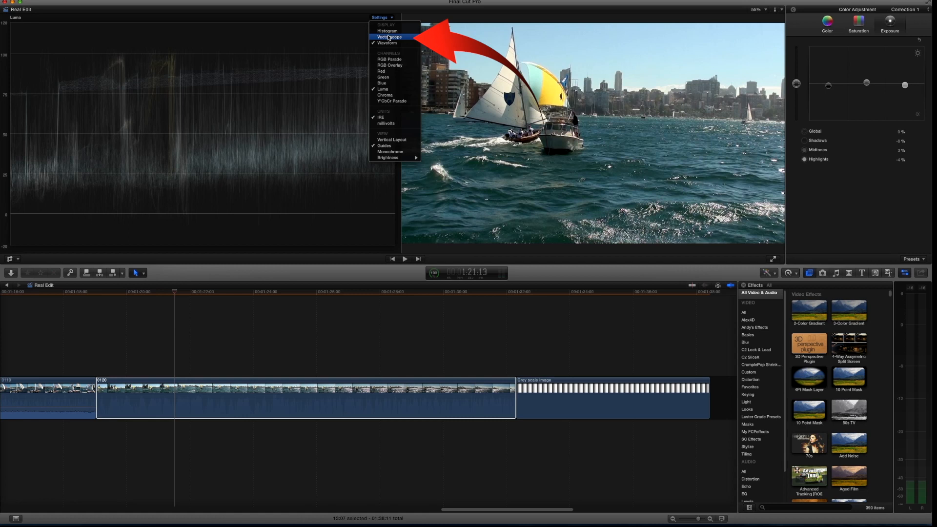
{"action": "left_click", "coordinate": [389, 37]}
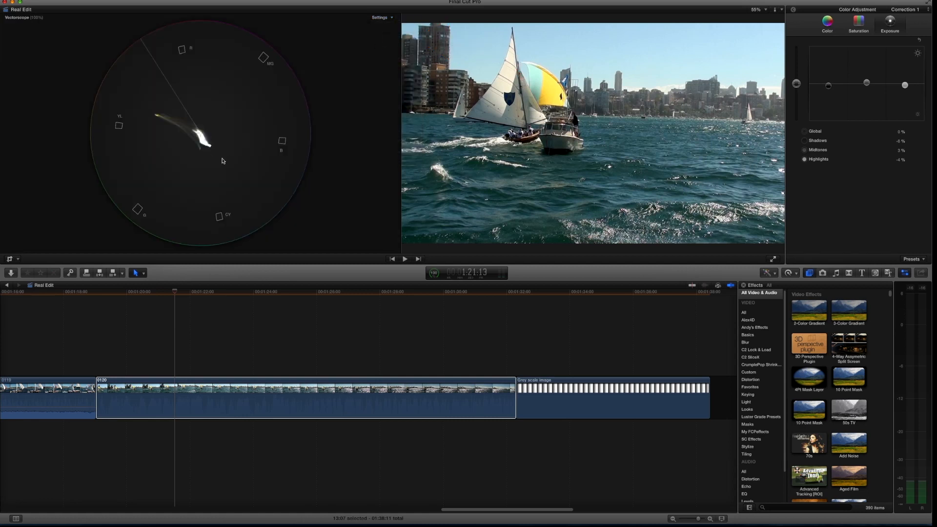